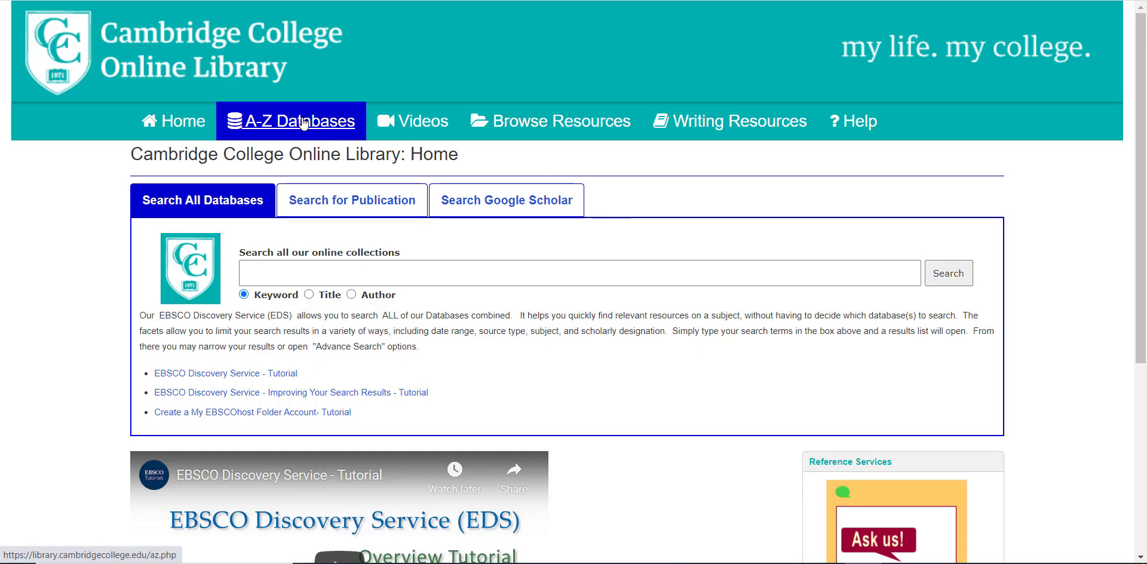
Open ProQuest Dissertations & Theses Global from the library's A-Z database list.
left_click(303, 121)
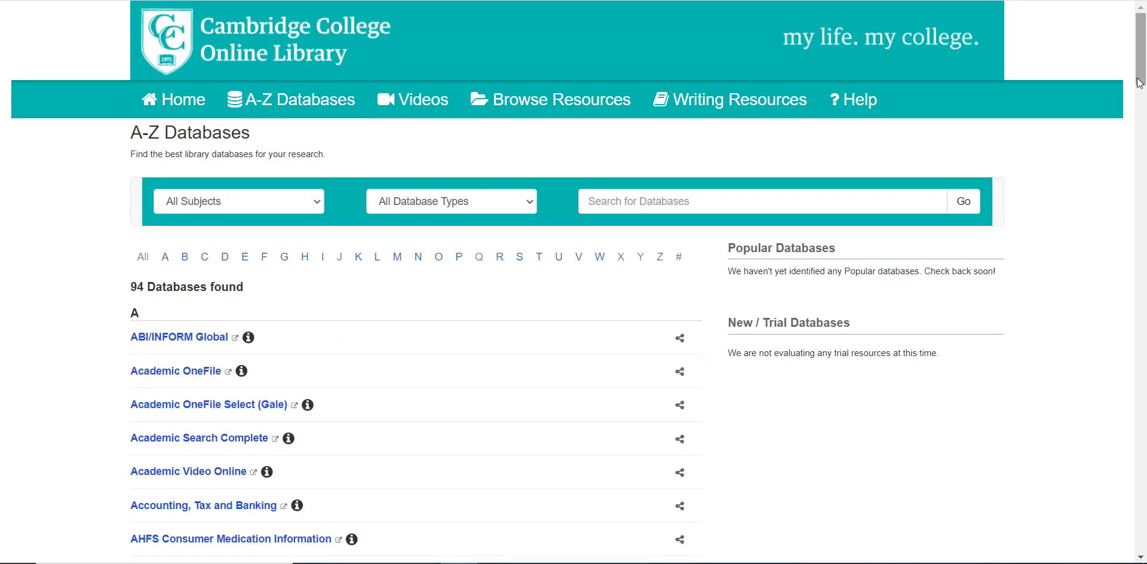
left_click_drag(1143, 77, 1143, 411)
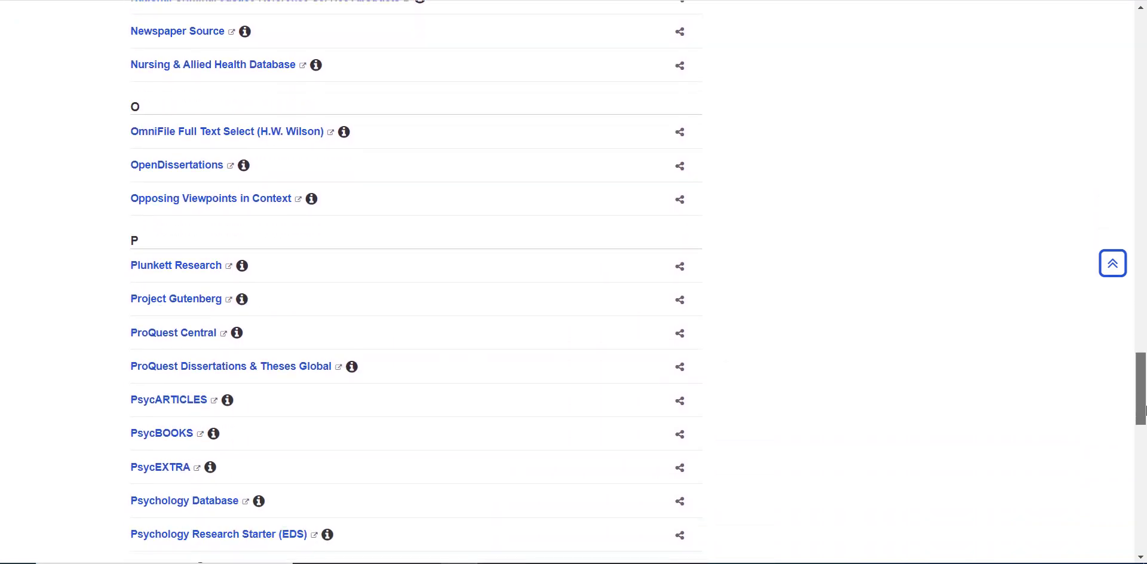
left_click(260, 367)
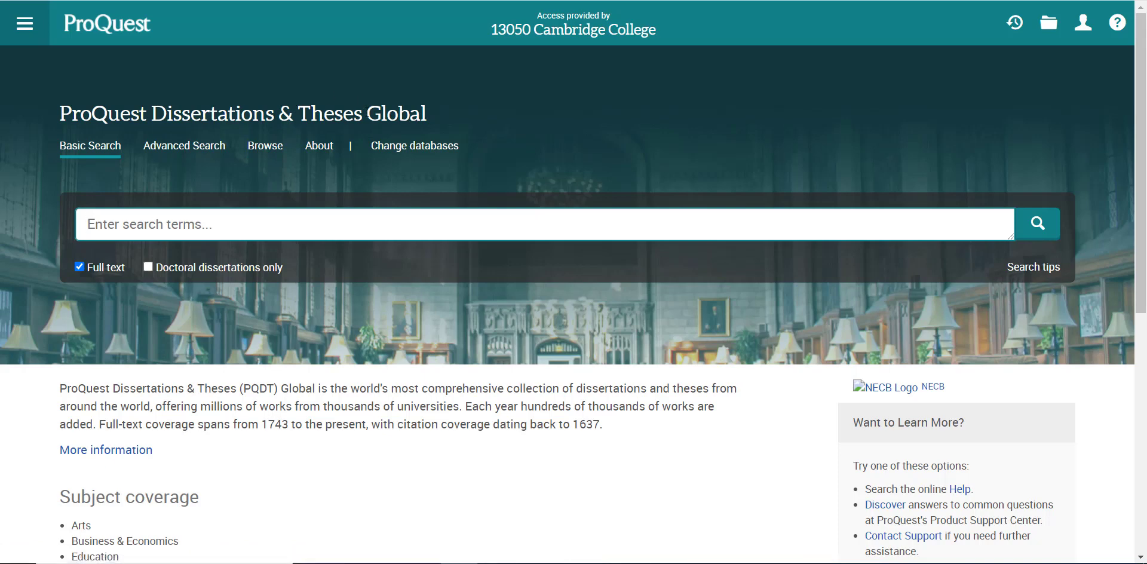
Switch to Advanced Search and limit the manuscript type to Doctoral dissertations.
left_click(148, 267)
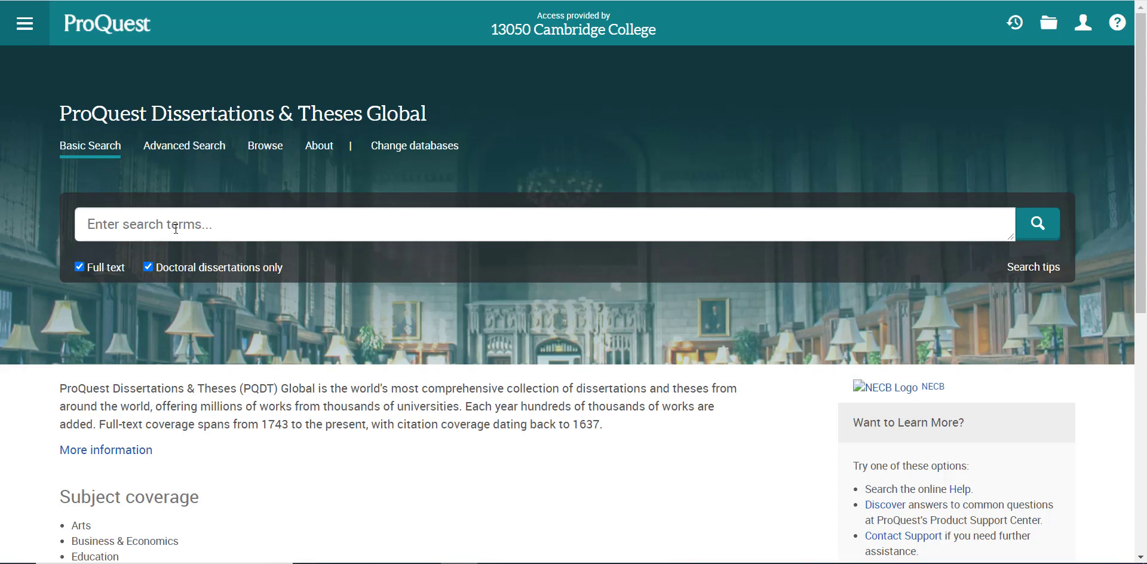
left_click(178, 152)
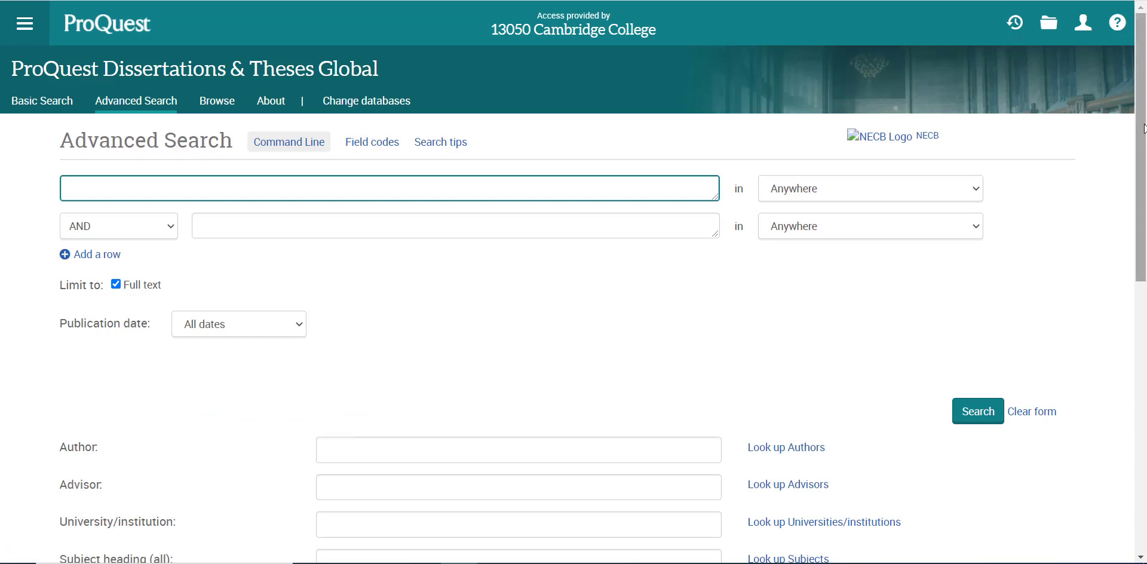
scroll(1144, 179, "down", 1)
scroll(535, 345, "down", 5)
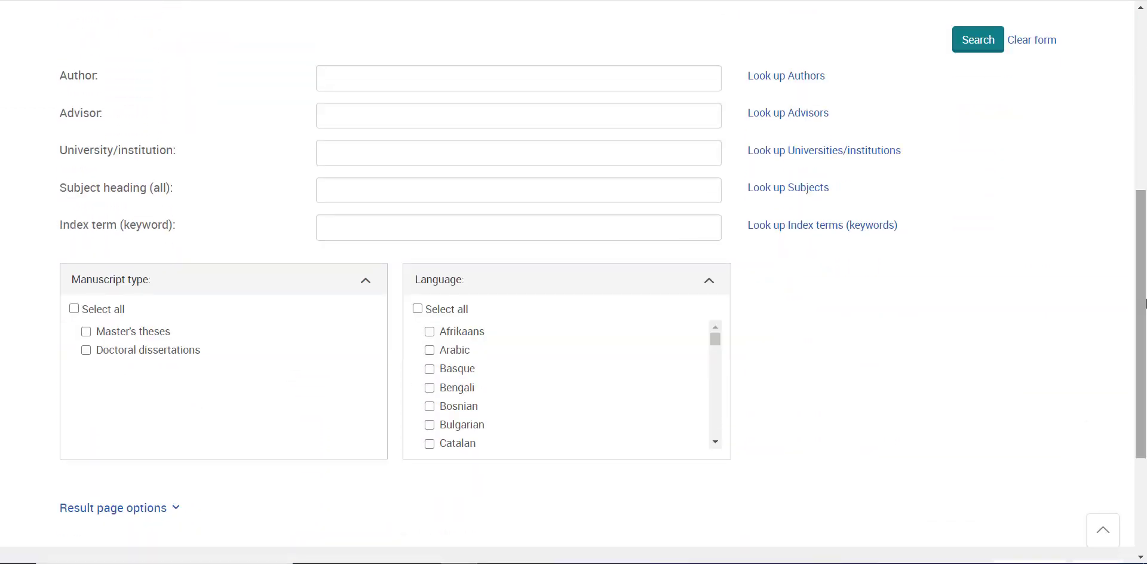
left_click(86, 352)
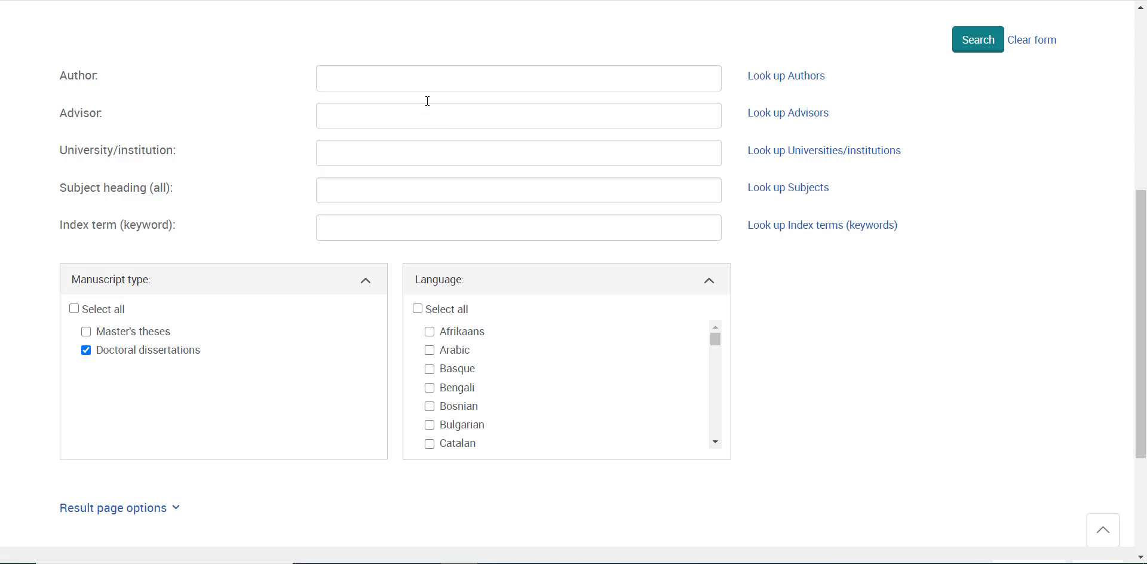
Enter "six sigma" in quotation marks as the first search term and hospitals as the second, combined with AND.
scroll(467, 332, "up", 5)
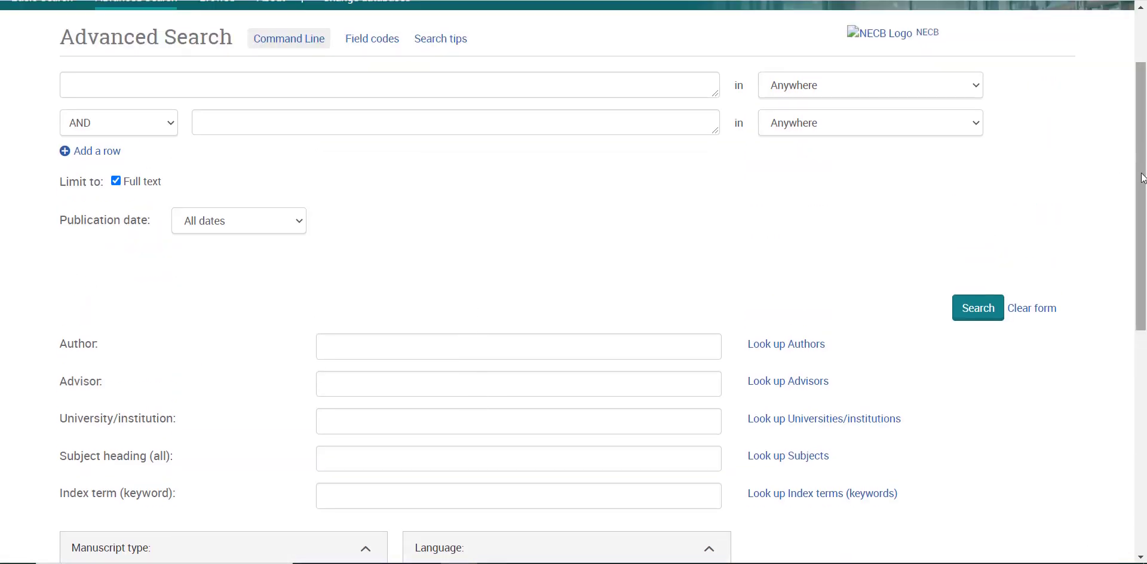
scroll(288, 233, "up", 2)
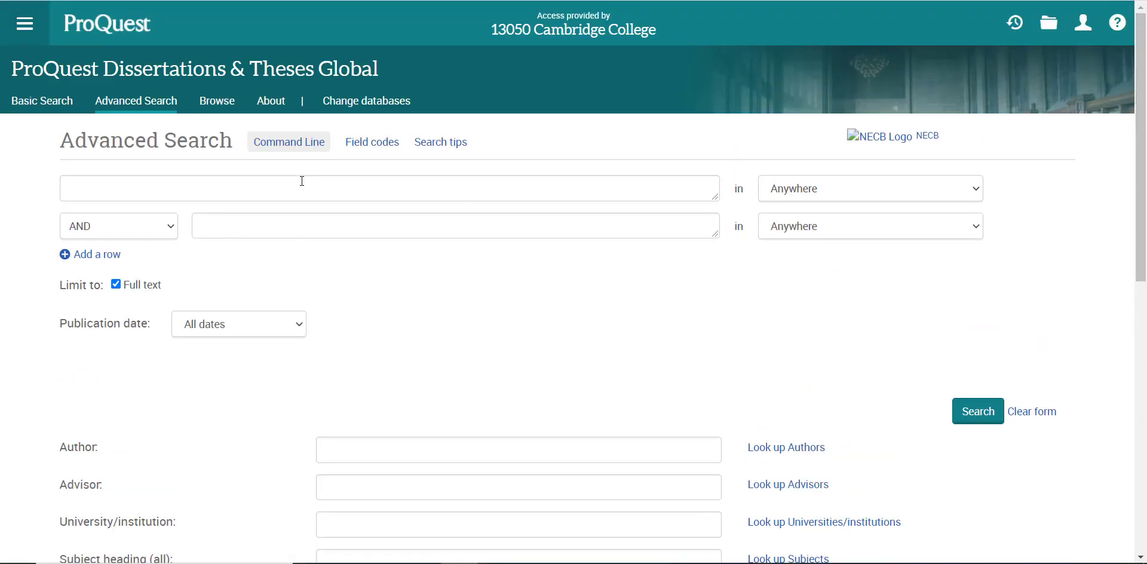
left_click(300, 181)
type("s")
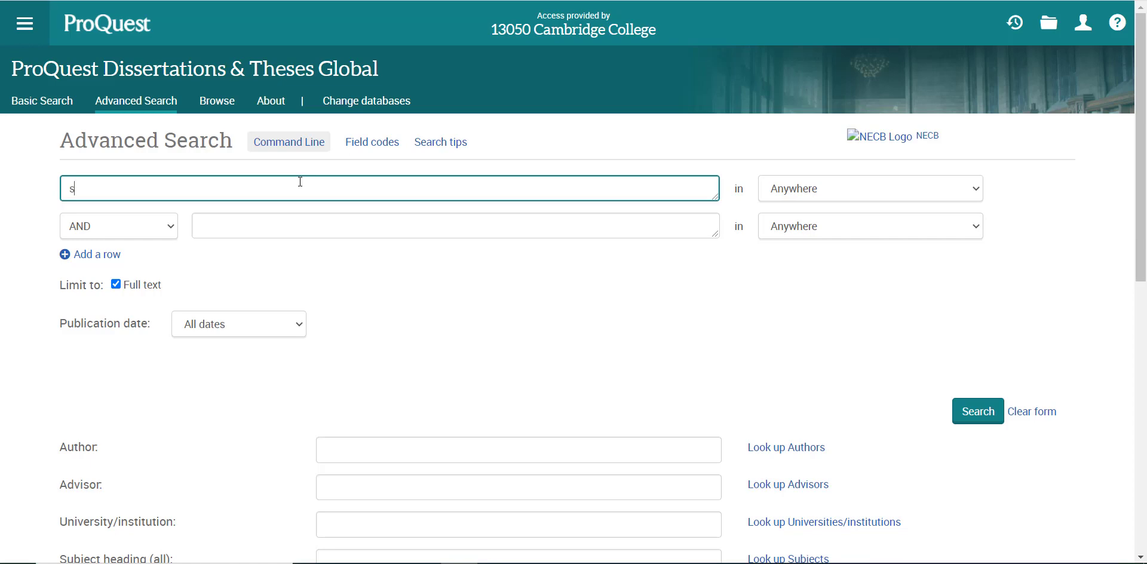
type("ix sigma\"")
left_click(368, 229)
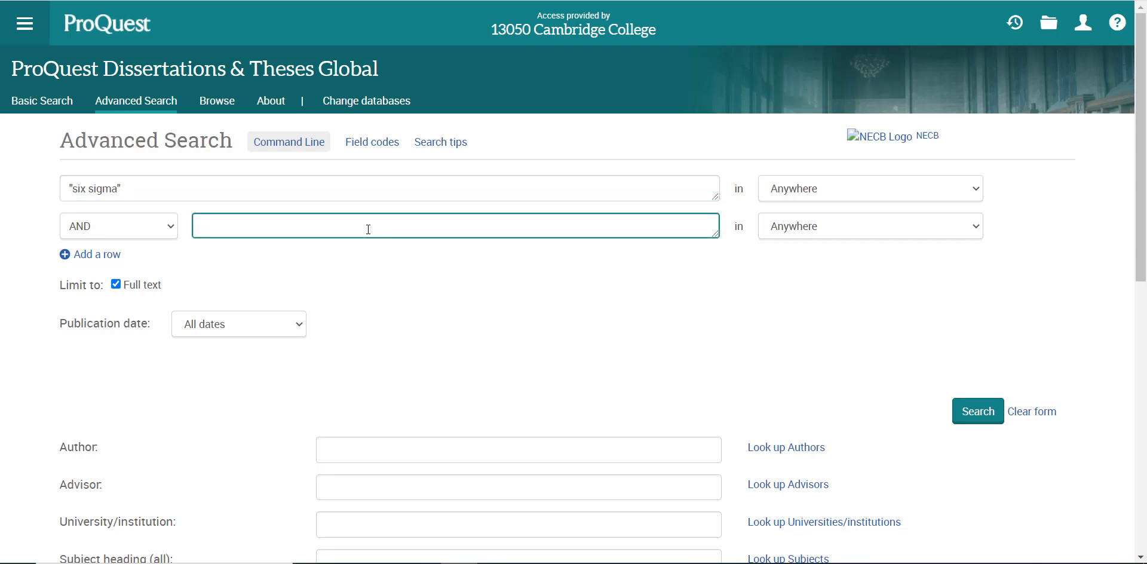
type("hospitals")
Restrict both terms to Anywhere except full text — NOFT, keep the publication date at All dates, and run the search.
left_click(852, 193)
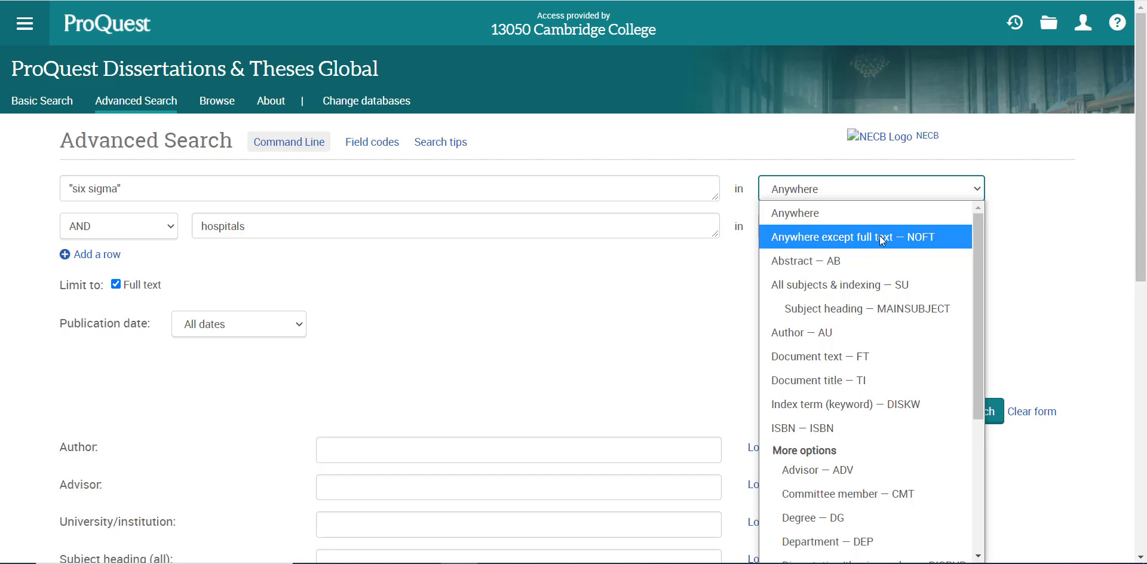
left_click(879, 237)
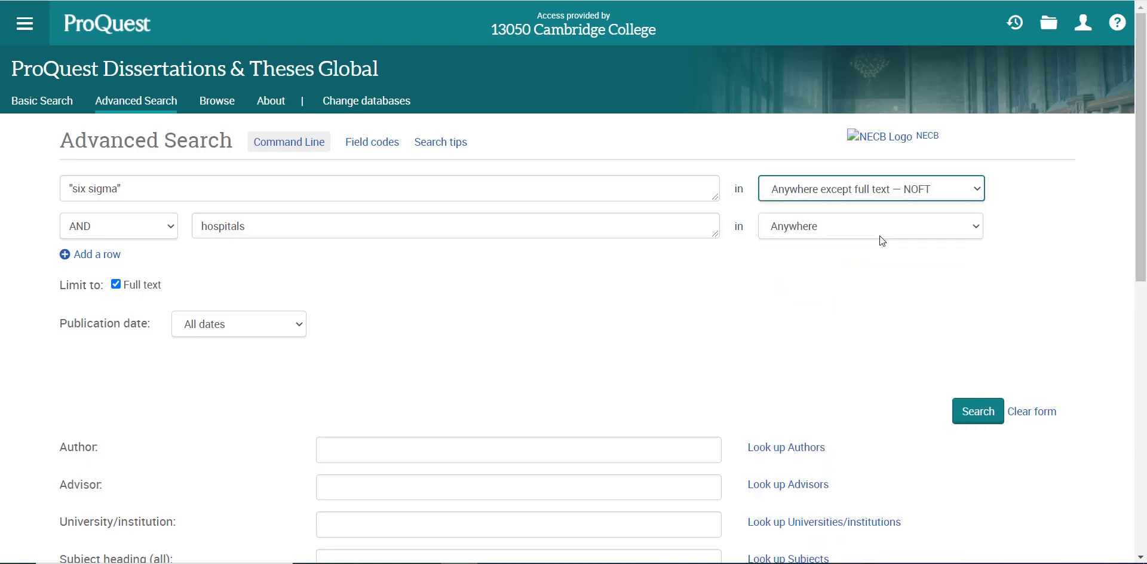
left_click(880, 227)
left_click(890, 278)
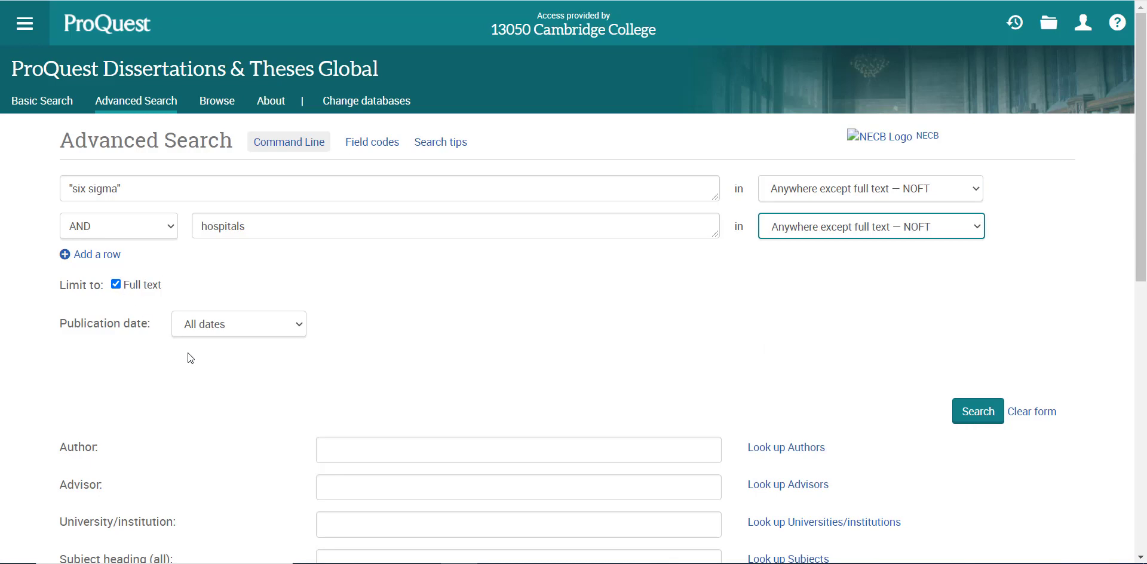
left_click(206, 330)
left_click(207, 329)
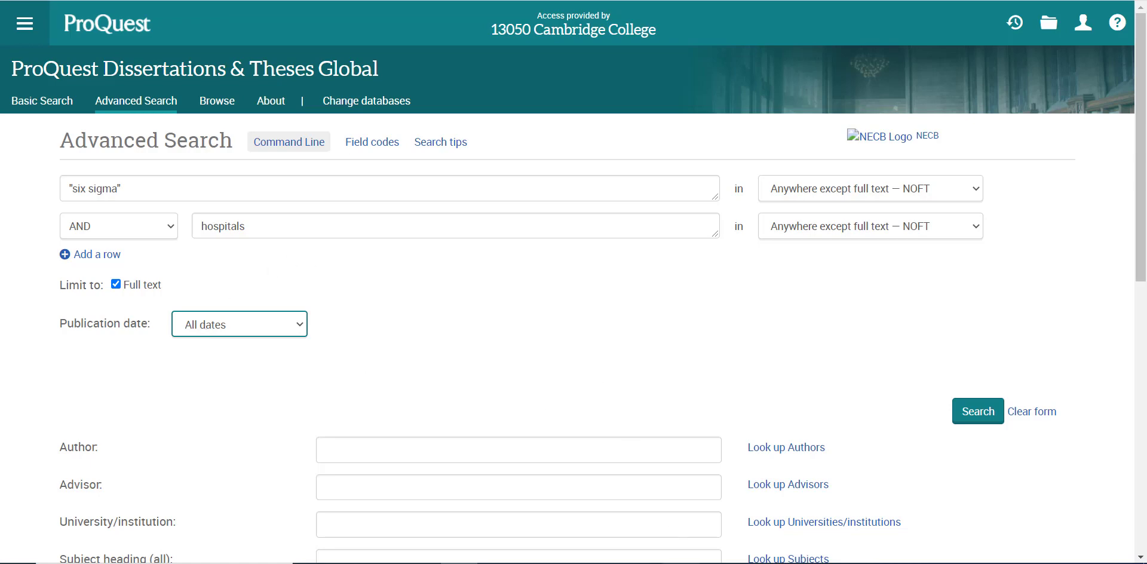
left_click(988, 418)
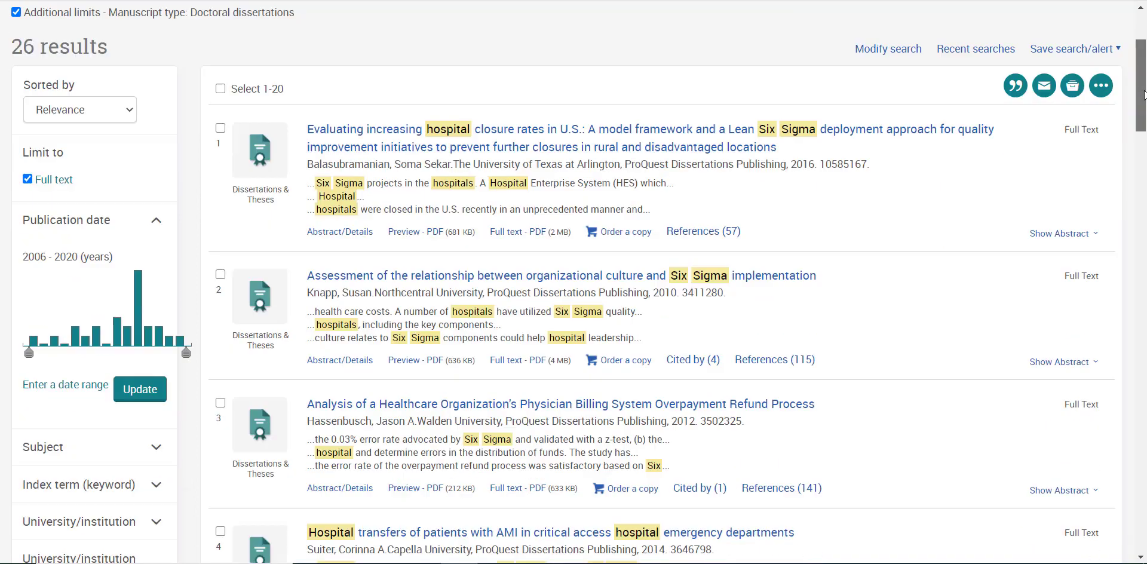
Narrow the results to publication dates from 2010 to 2020.
left_click_drag(1141, 68, 1143, 95)
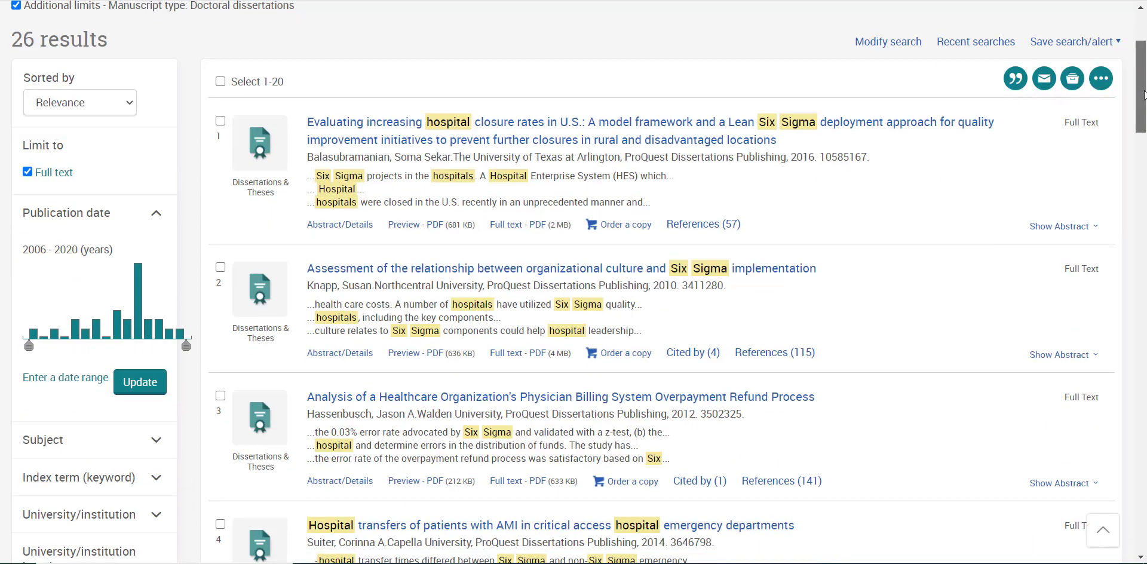
left_click_drag(1143, 94, 1143, 91)
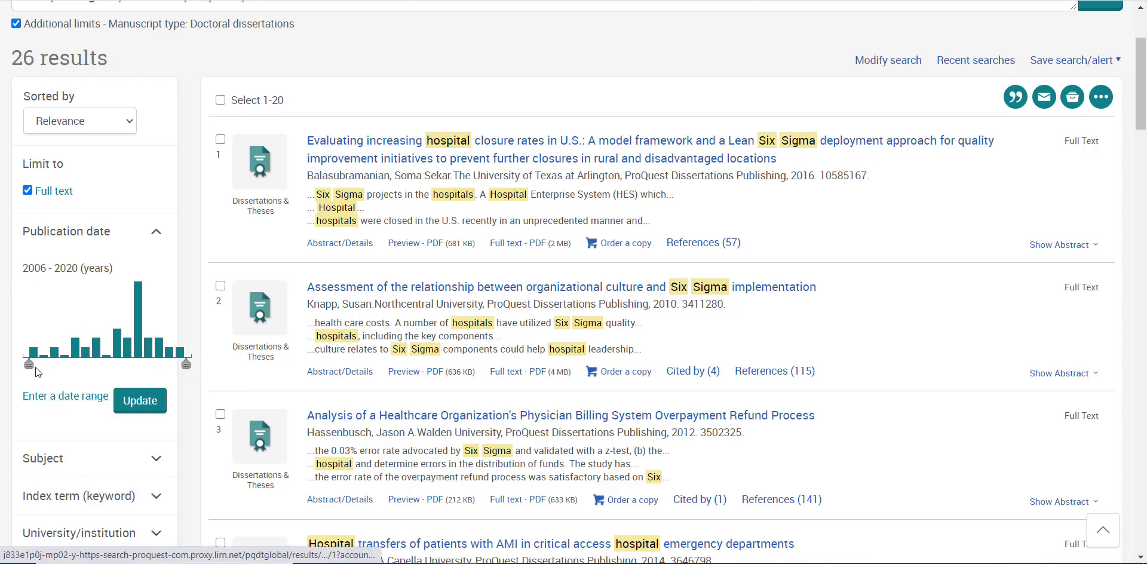
mouse_move(29, 366)
left_click_drag(29, 365, 68, 370)
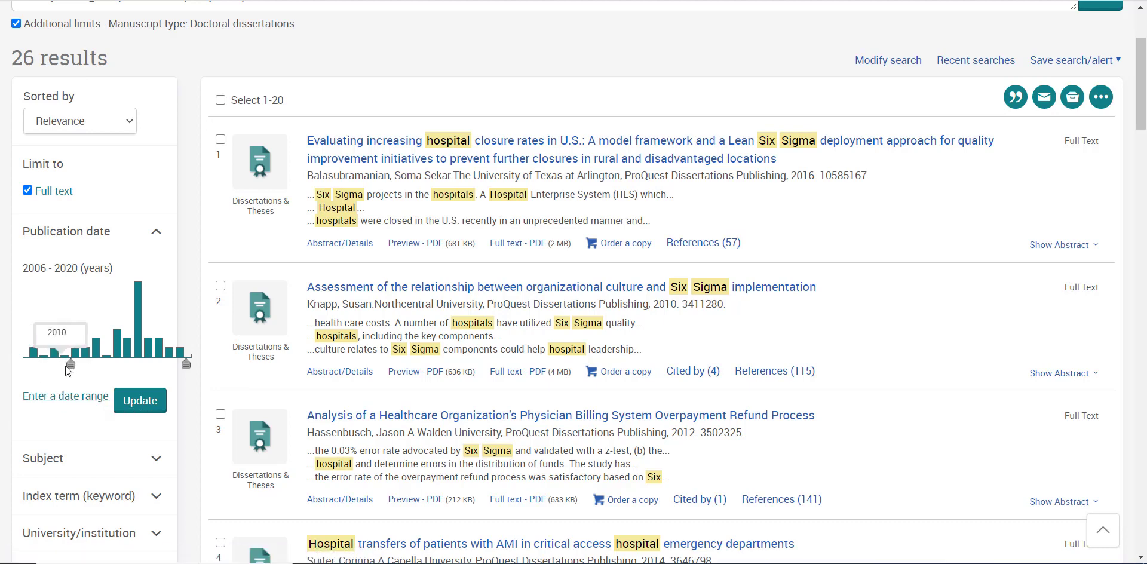
left_click(141, 403)
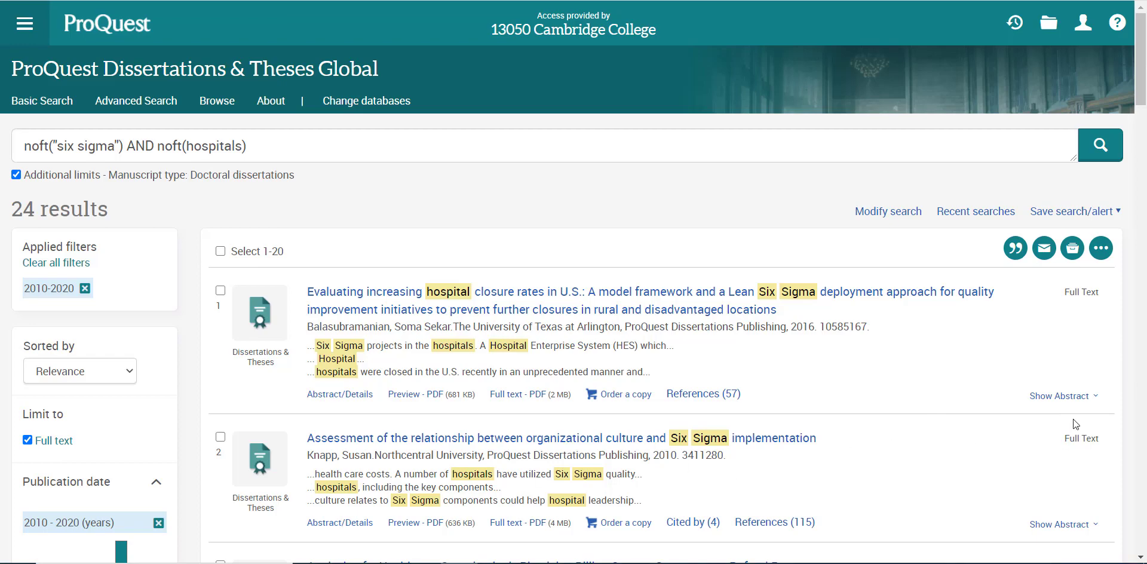
Expand the abstract of the first result and select results 1, 5 and 6.
left_click(1059, 397)
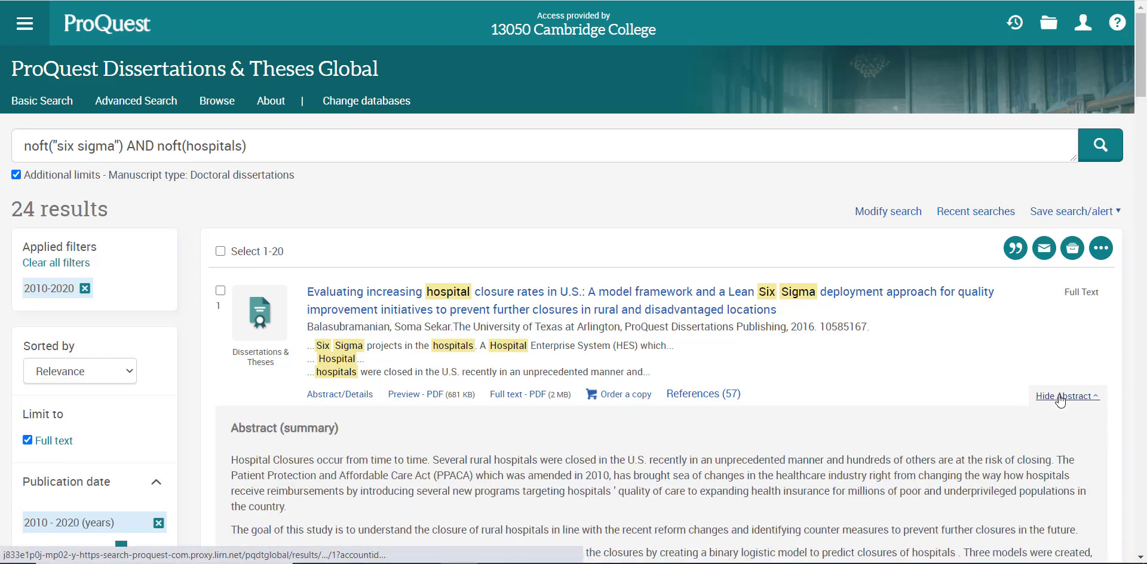
scroll(1146, 95, "down", 3)
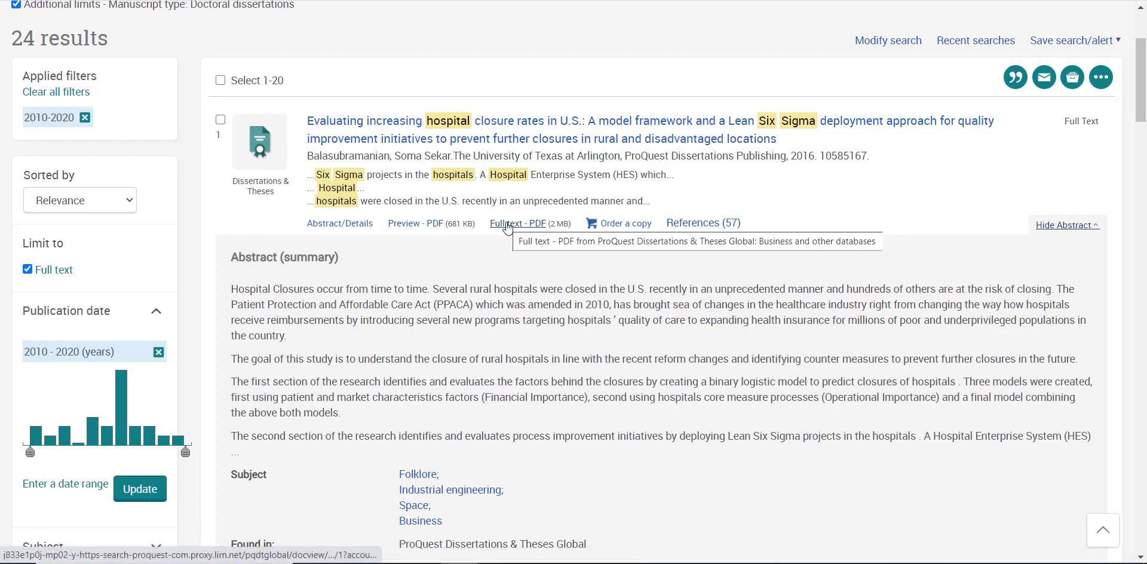
left_click(220, 121)
left_click_drag(1140, 108, 1117, 227)
left_click(220, 242)
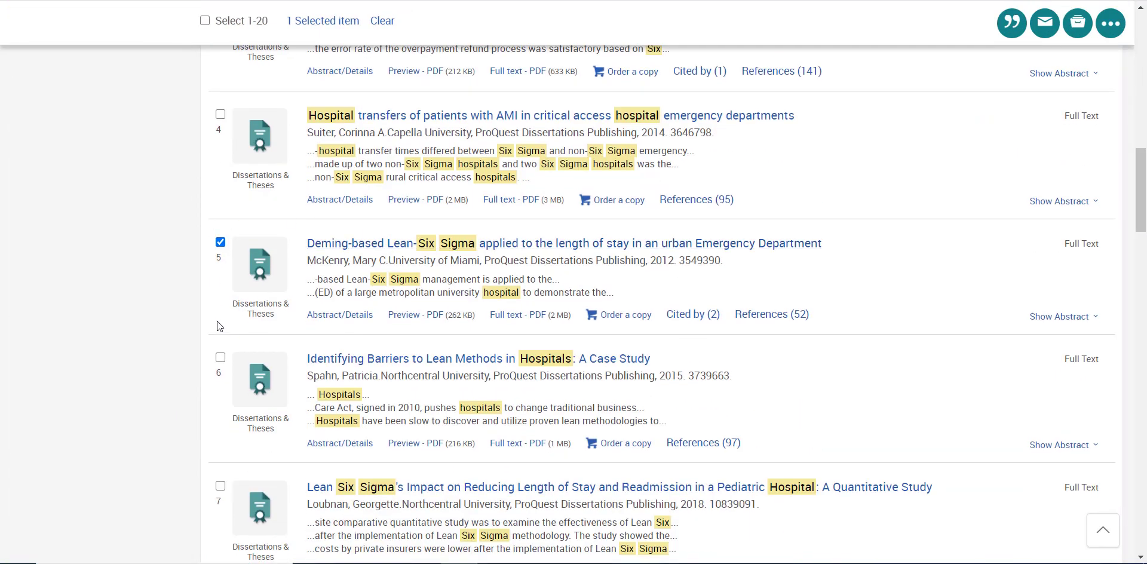
left_click(221, 357)
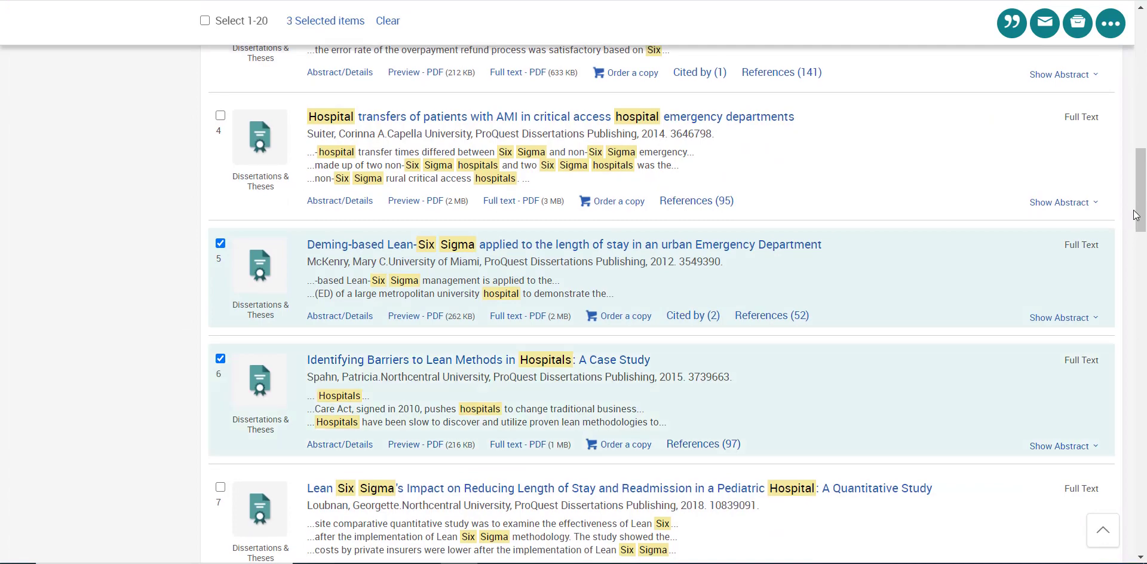
left_click_drag(1138, 212, 1138, 117)
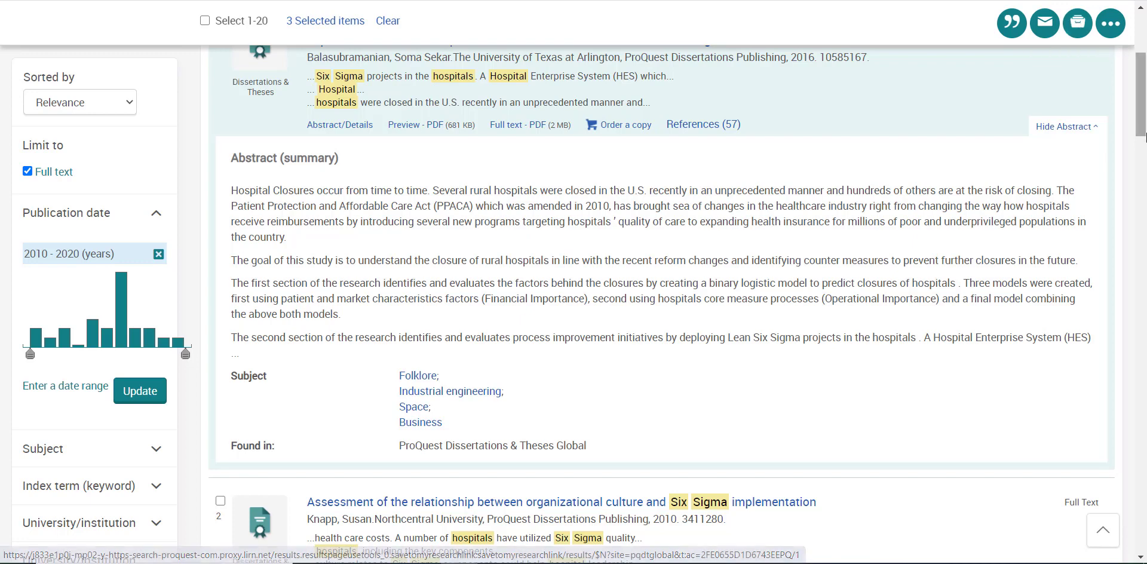
scroll(1143, 89, "up", 5)
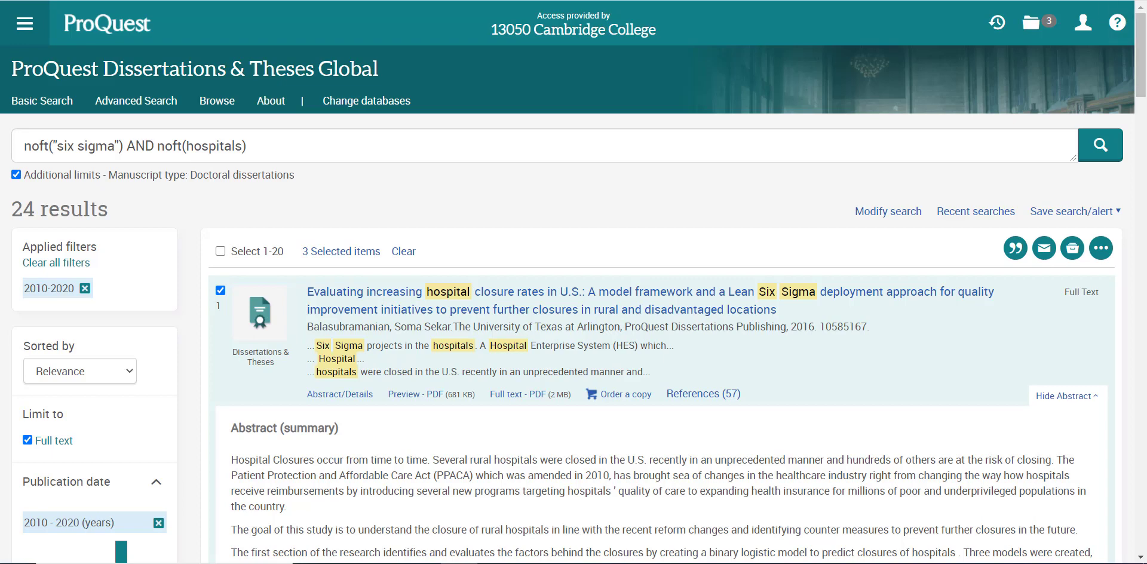
Close the ProQuest results and open OpenDissertations from the A-Z database list.
key("ctrl+w")
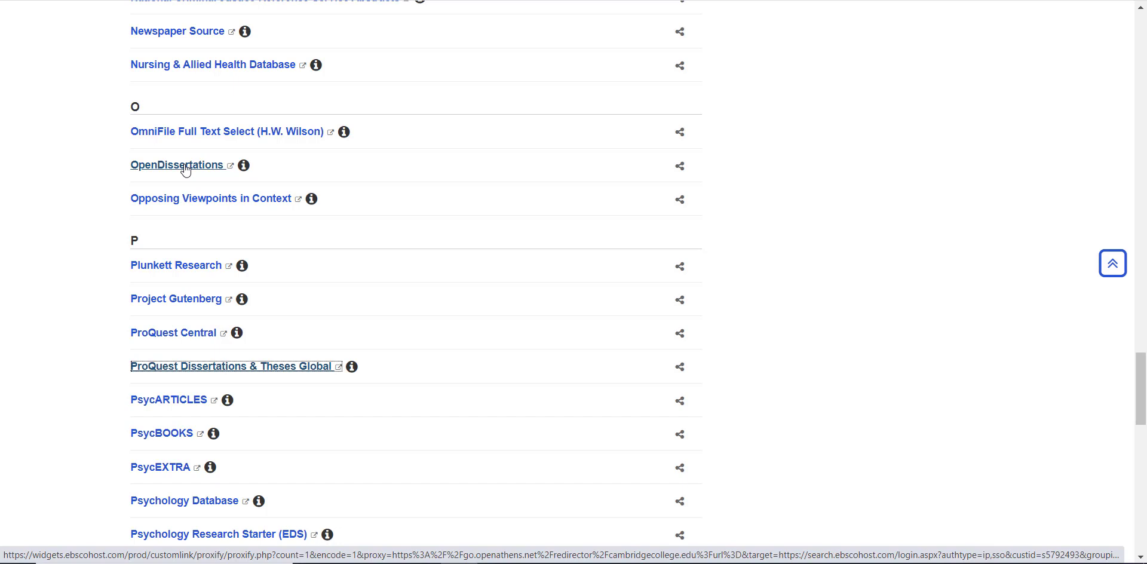
left_click(186, 171)
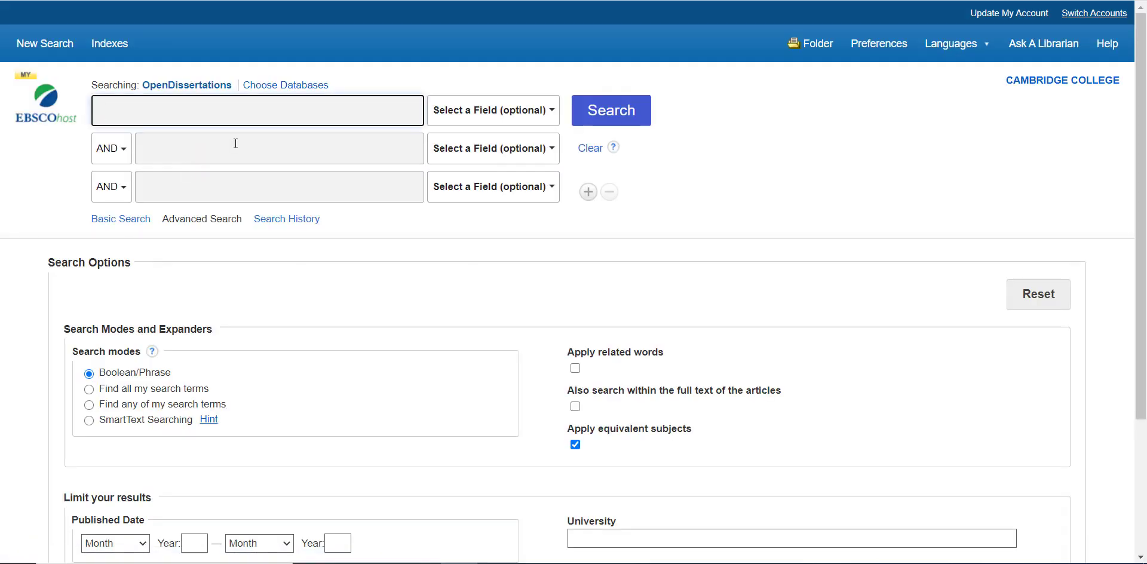
Enter nonprofit AND management as the search terms, leaving the first term's field at Select a Field (optional).
type("nonpr")
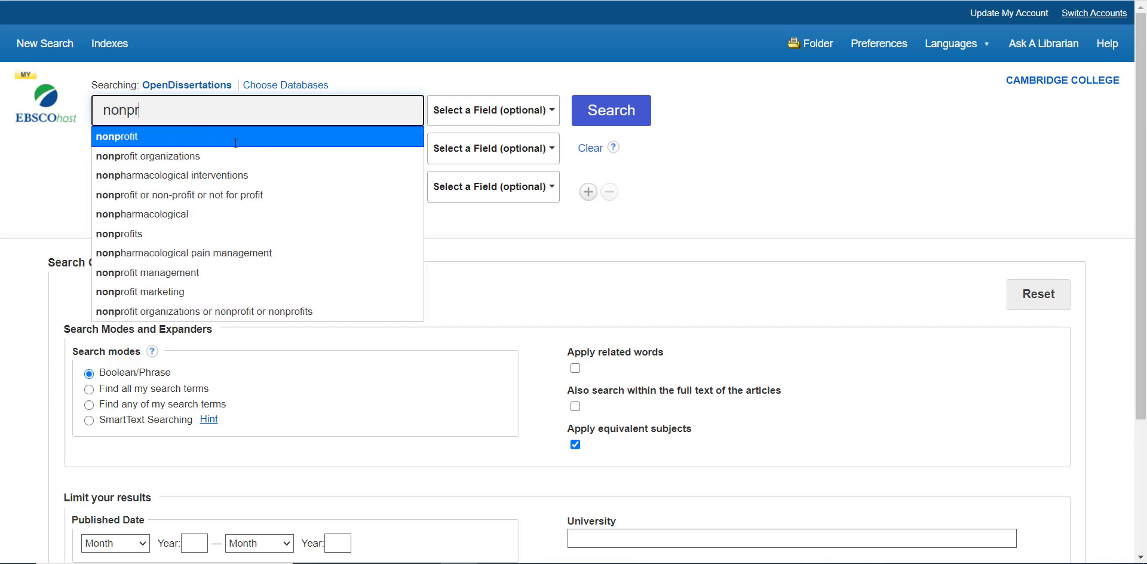
type("ofit")
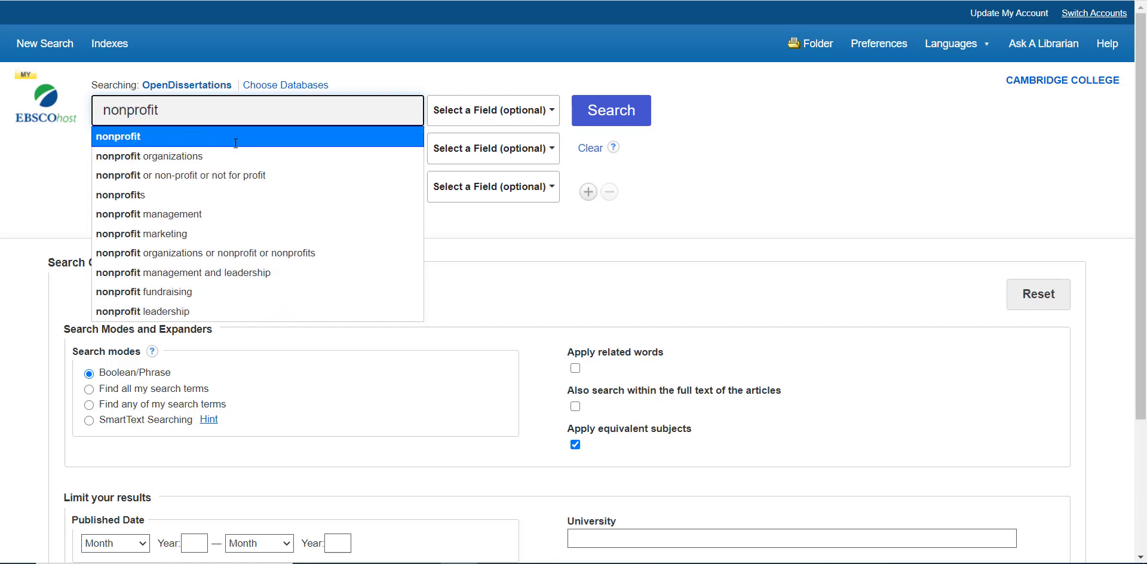
key("Tab")
key("Tab")
key("Tab")
type("ma")
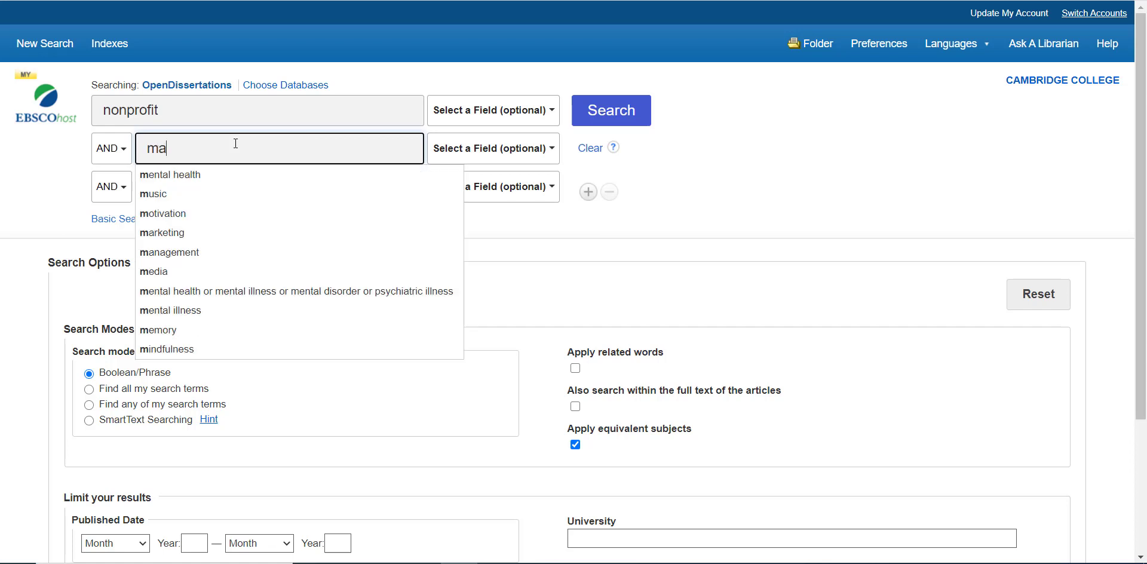
type("nage")
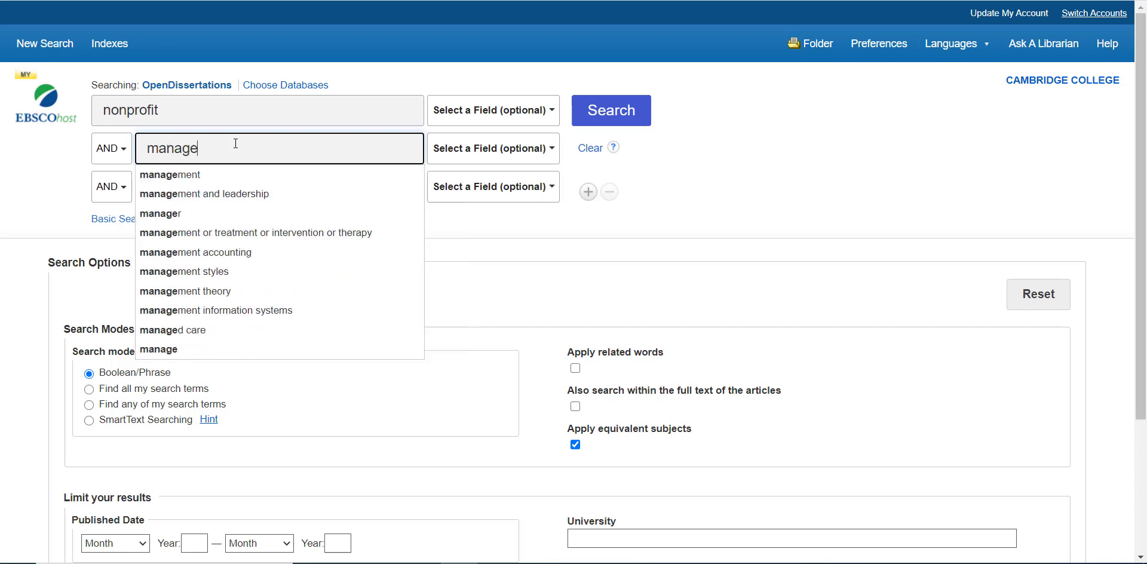
type("ment")
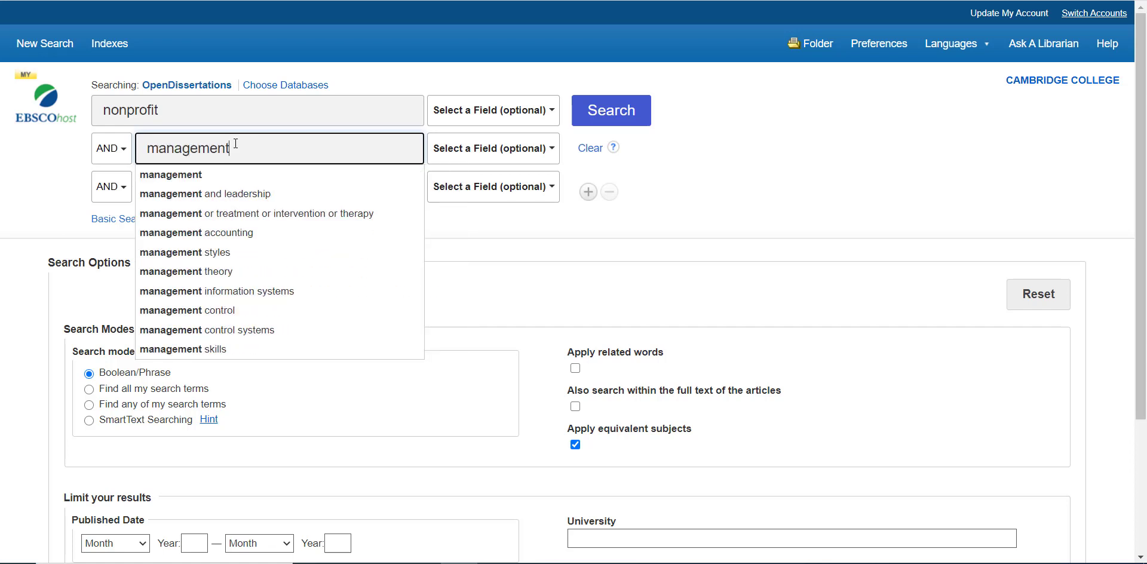
left_click(498, 120)
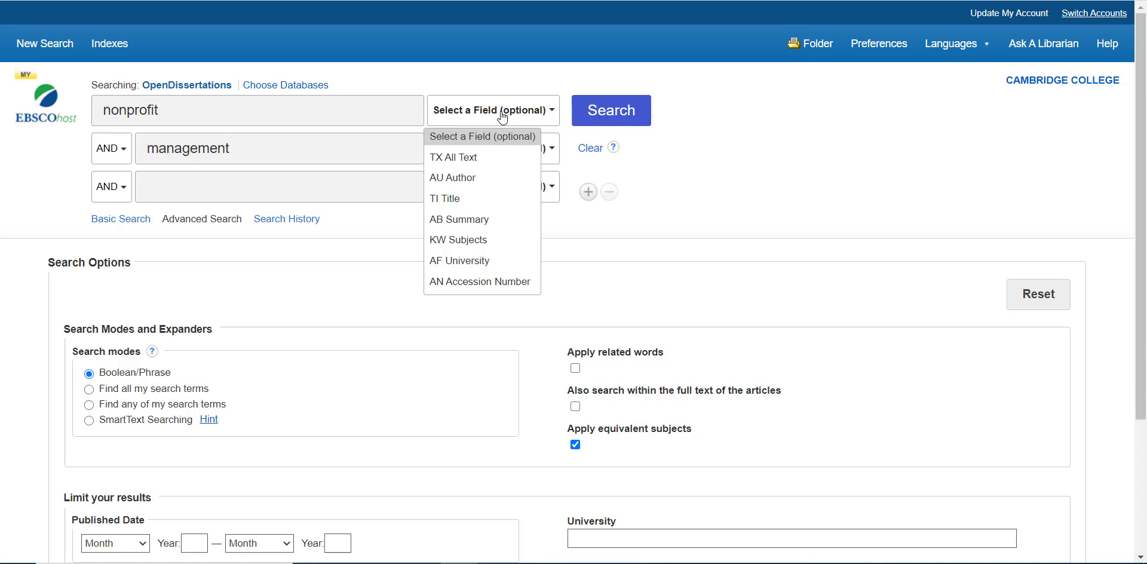
left_click(487, 136)
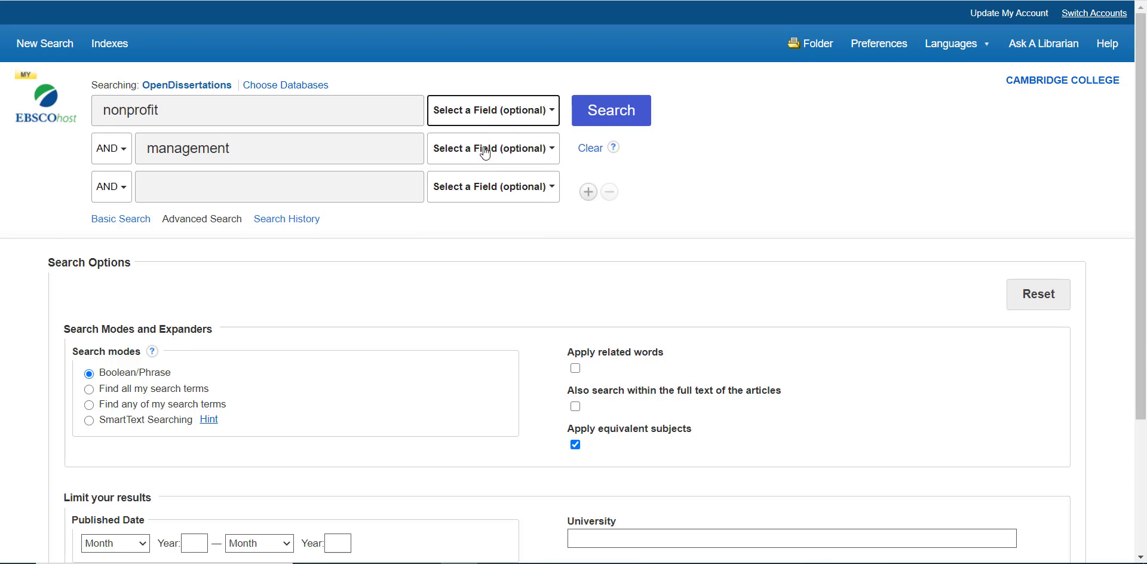
Leave the second term's field at Select a Field (optional) and run the OpenDissertations search for nonprofit AND management.
left_click(485, 151)
left_click(487, 153)
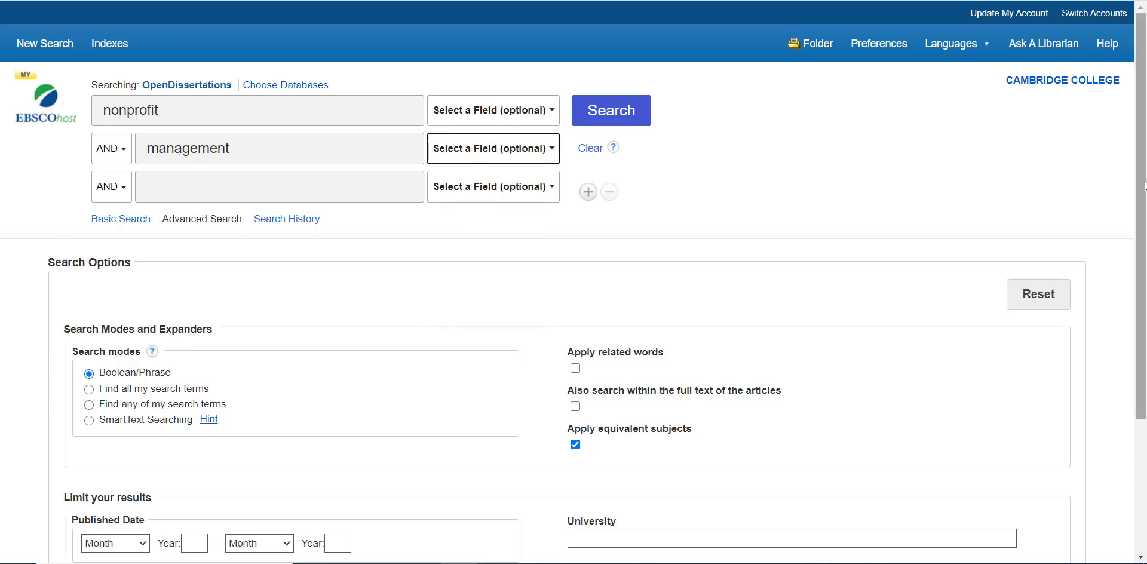
left_click_drag(1144, 189, 1145, 275)
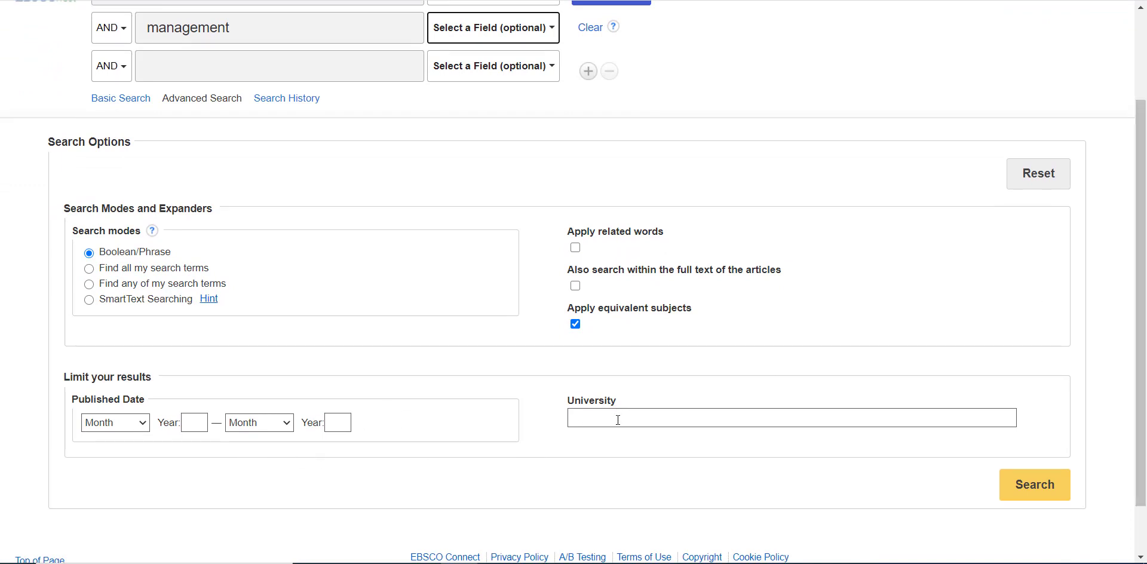
left_click_drag(1144, 226, 1143, 140)
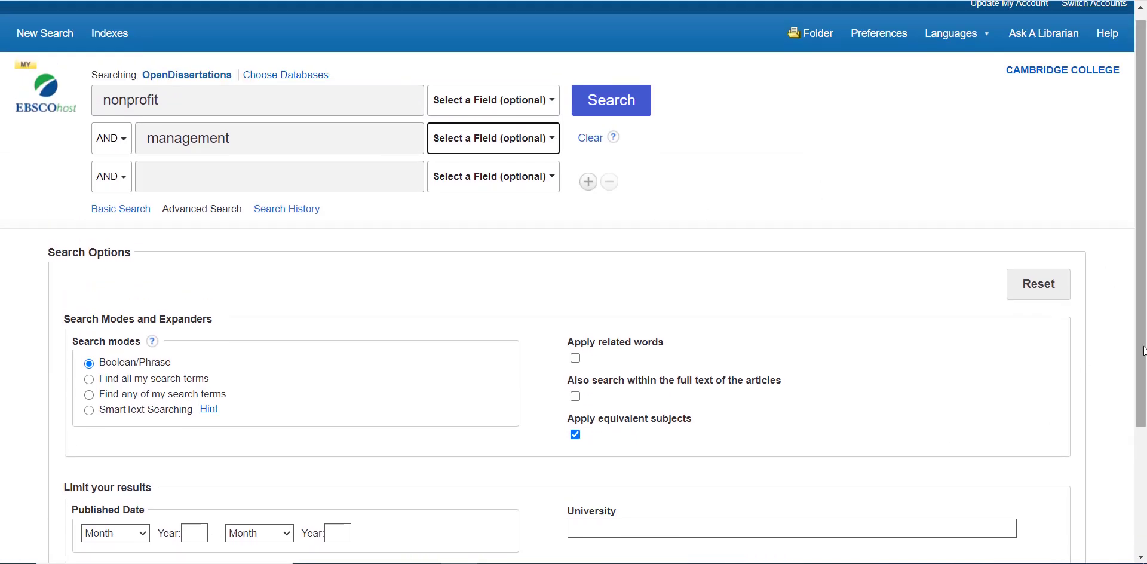
scroll(1143, 352, "down", 1)
scroll(640, 205, "up", 2)
left_click(632, 115)
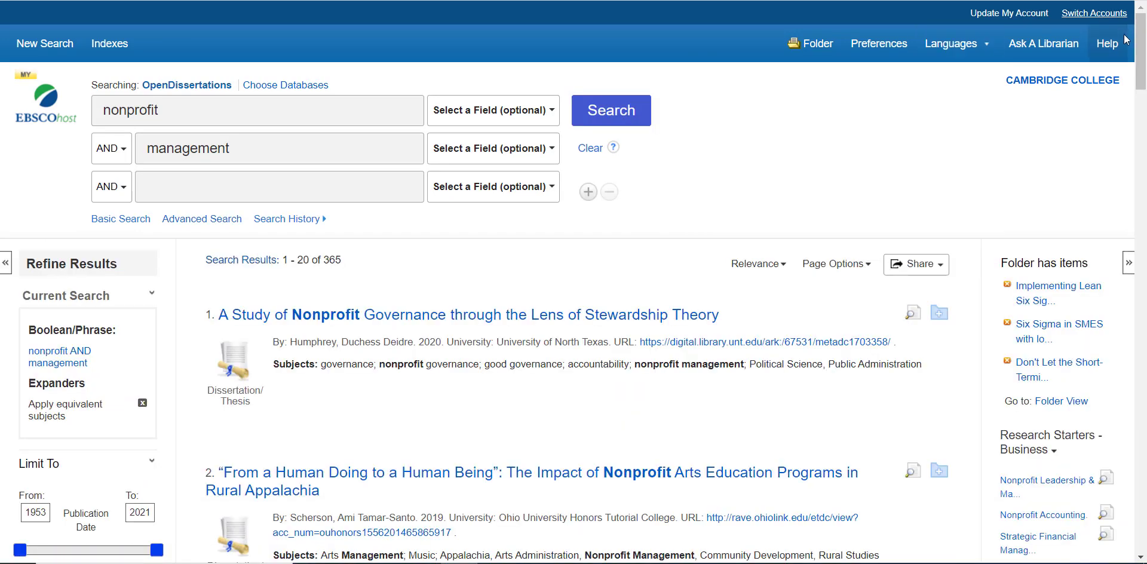
Change the result format of the search results to Detailed.
left_click_drag(1144, 55, 1145, 91)
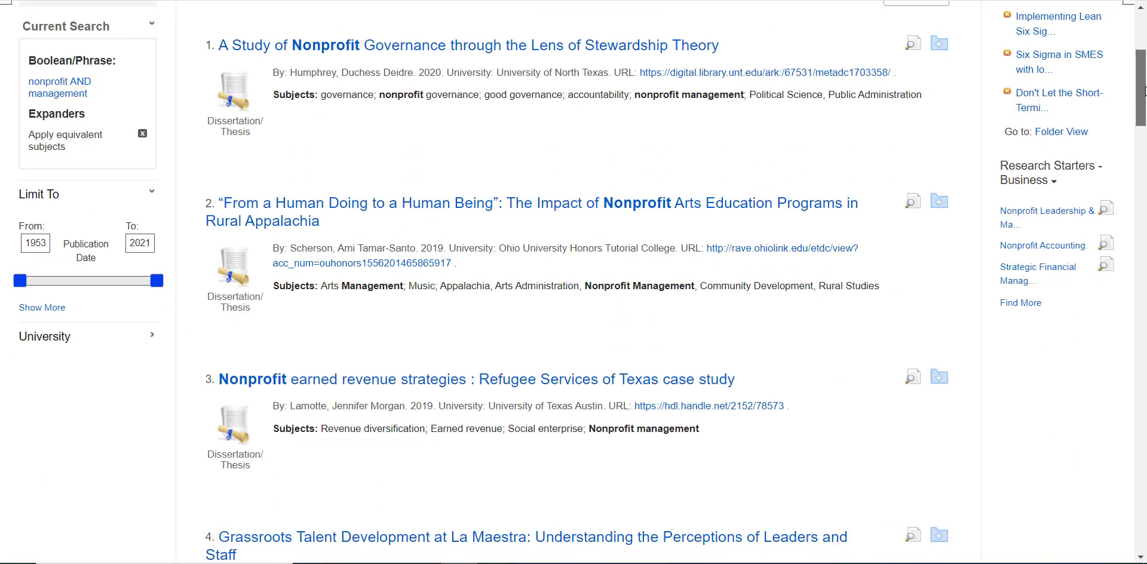
scroll(1145, 91, "up", 3)
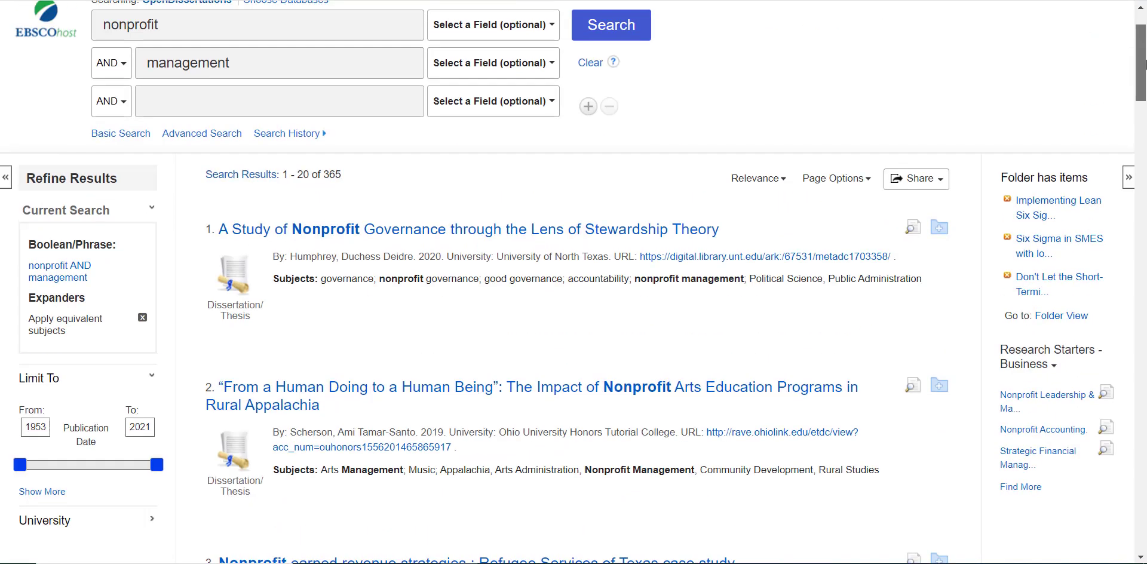
left_click(838, 201)
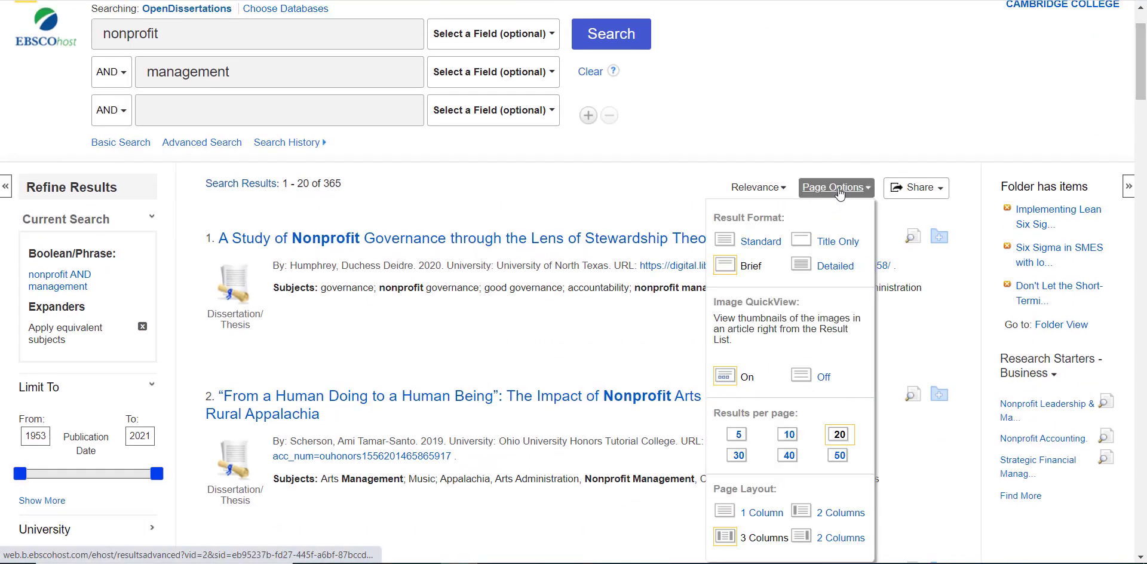
left_click(837, 269)
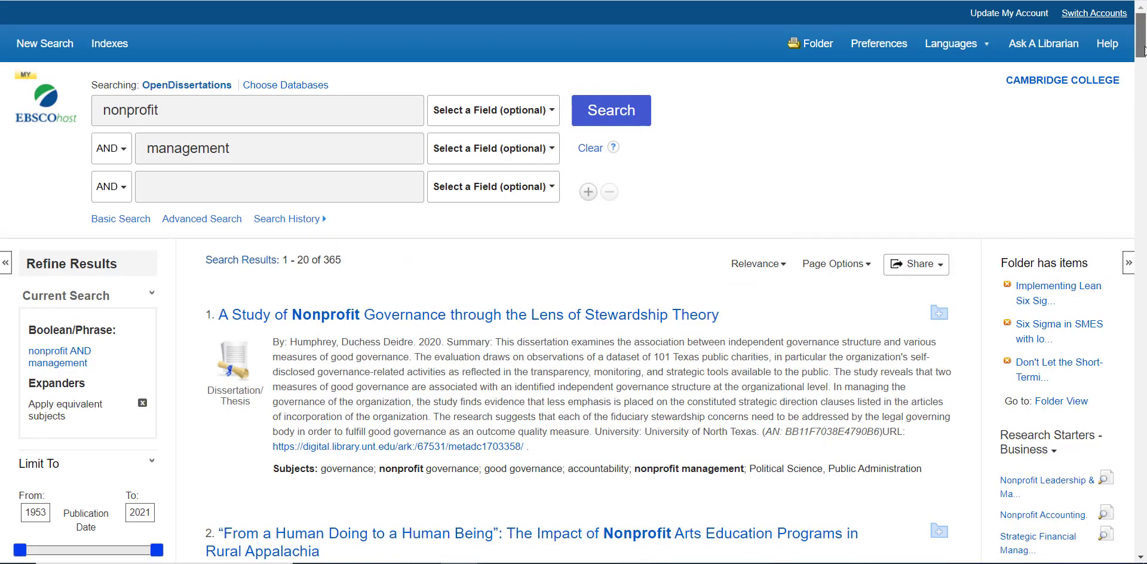
Review the detailed summaries and add results 1, 2 and 3 to the folder.
left_click_drag(1143, 50, 1142, 72)
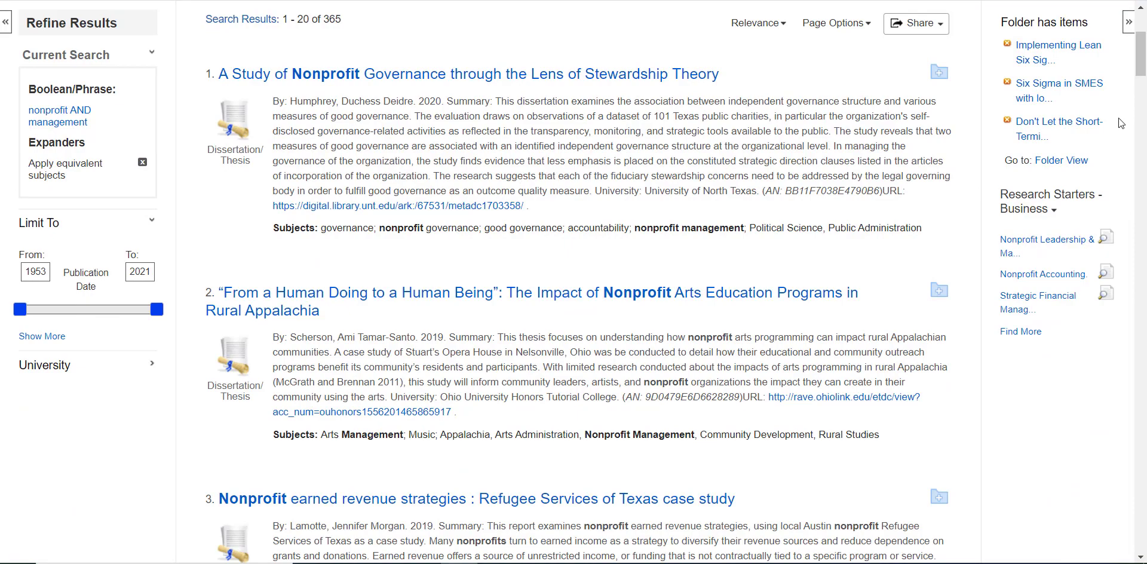
mouse_move(1143, 71)
left_mouse_down()
mouse_move(1142, 105)
mouse_move(1137, 73)
left_mouse_up()
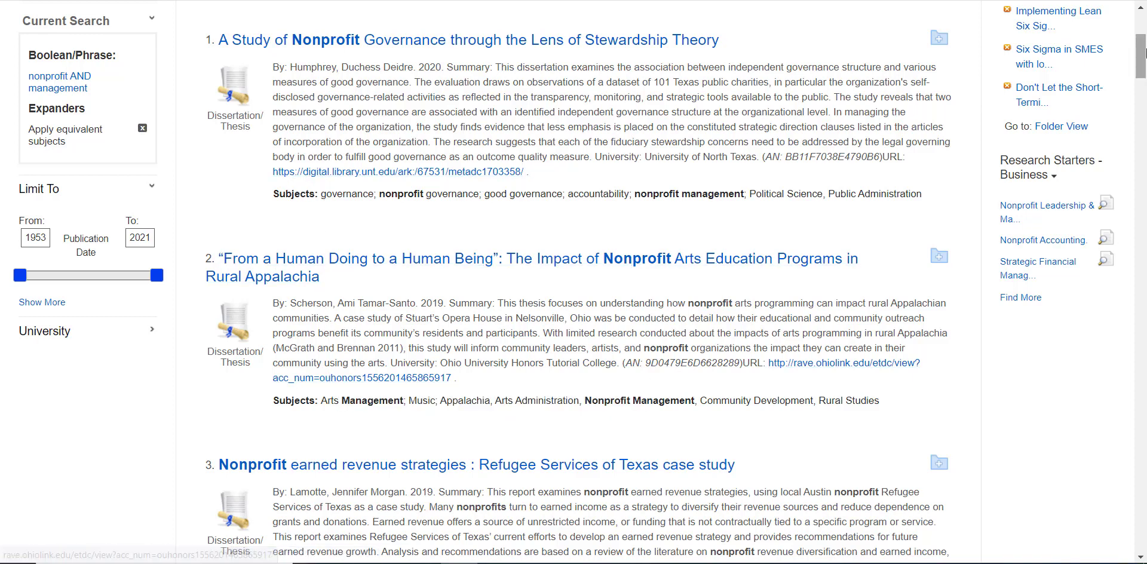
scroll(745, 340, "down", 4)
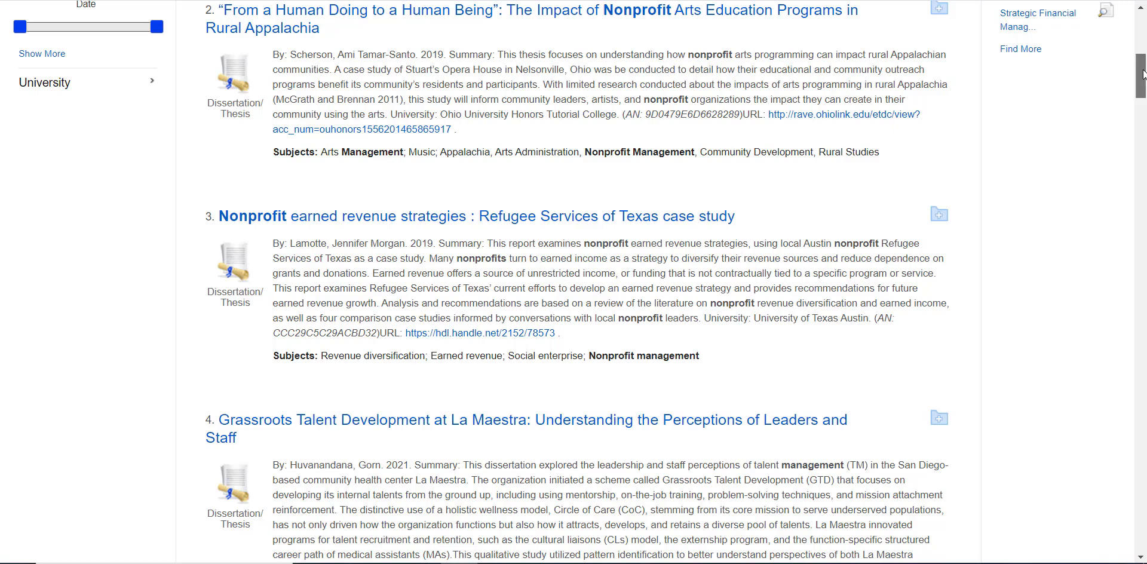
left_click_drag(1143, 75, 1143, 55)
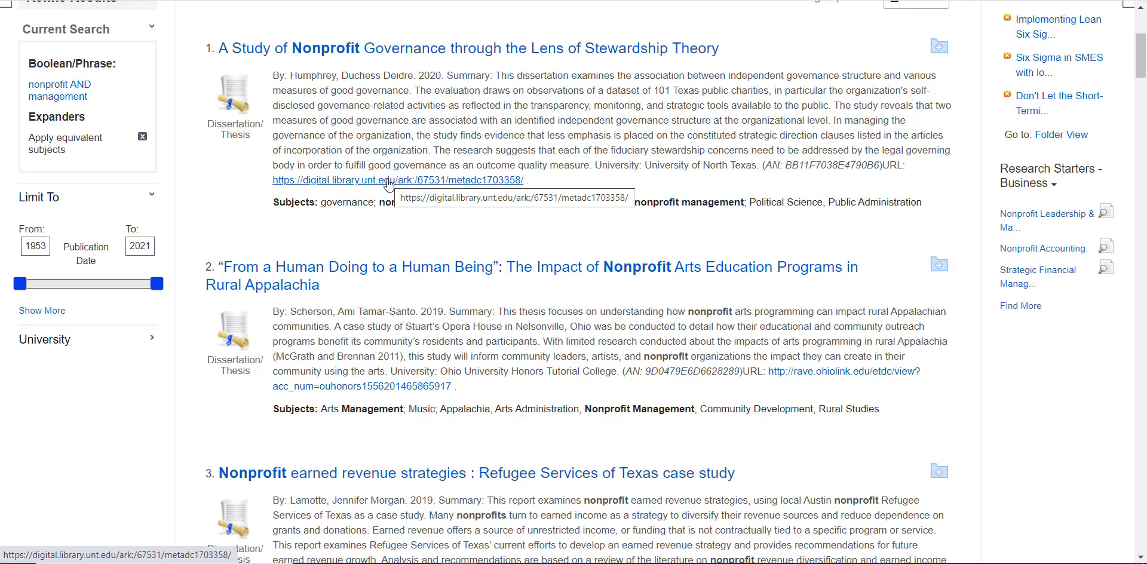
left_click(948, 48)
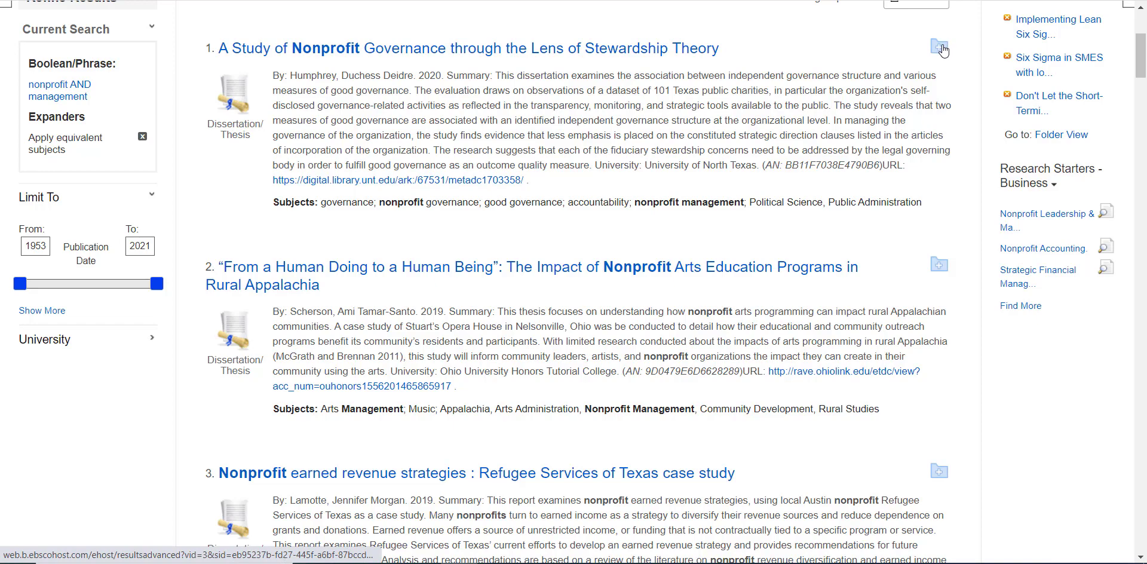
left_click(938, 266)
left_click(939, 472)
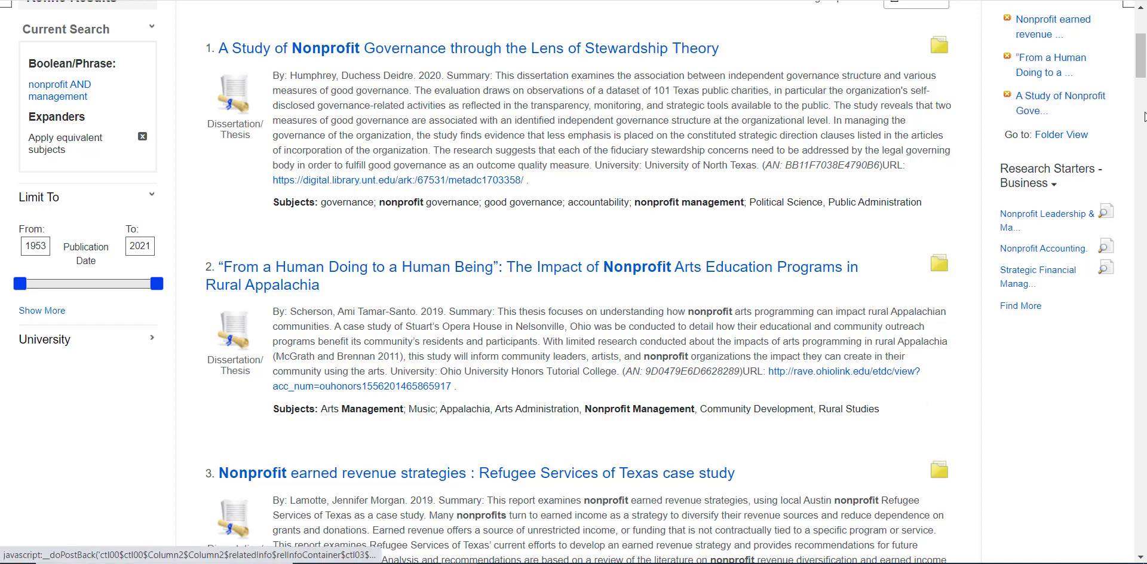
Go back to the top of the search results and switch to the library's A-Z database list.
left_click_drag(1142, 56, 1142, 18)
left_click(956, 43)
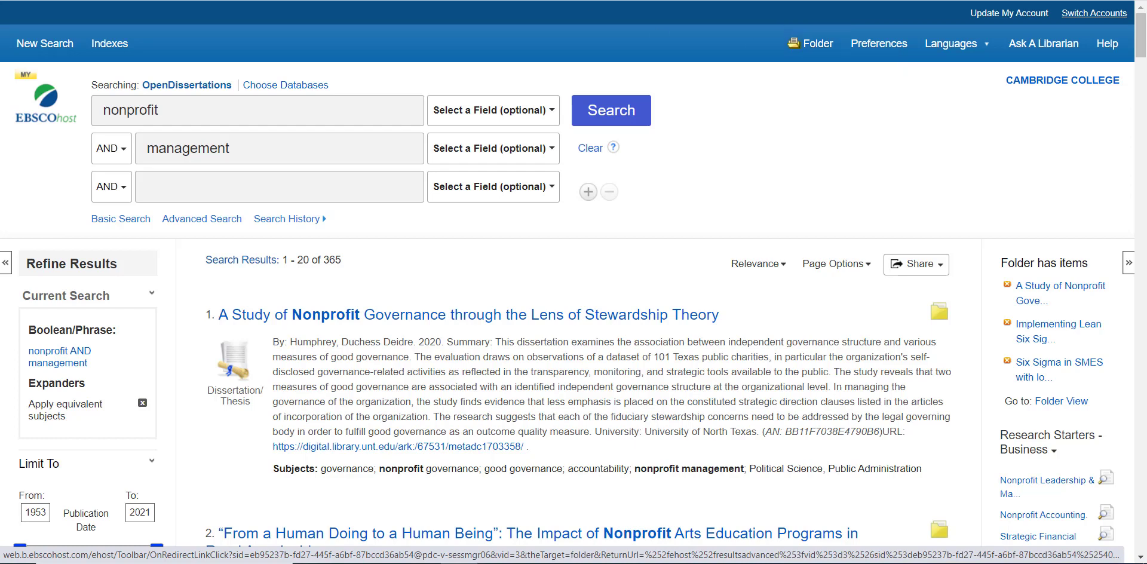
key("ctrl+shift+Tab")
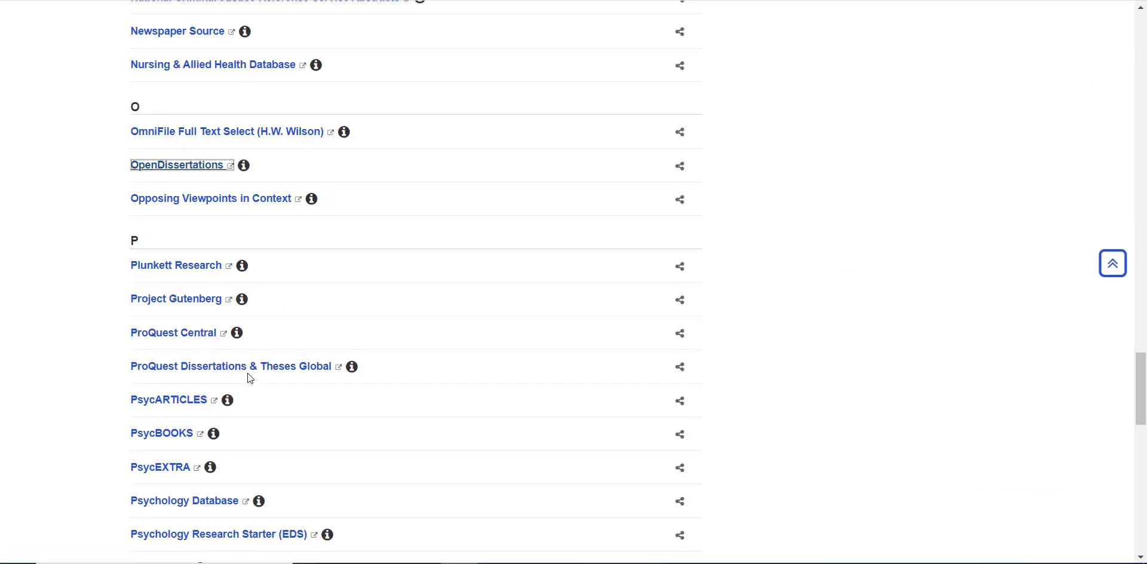